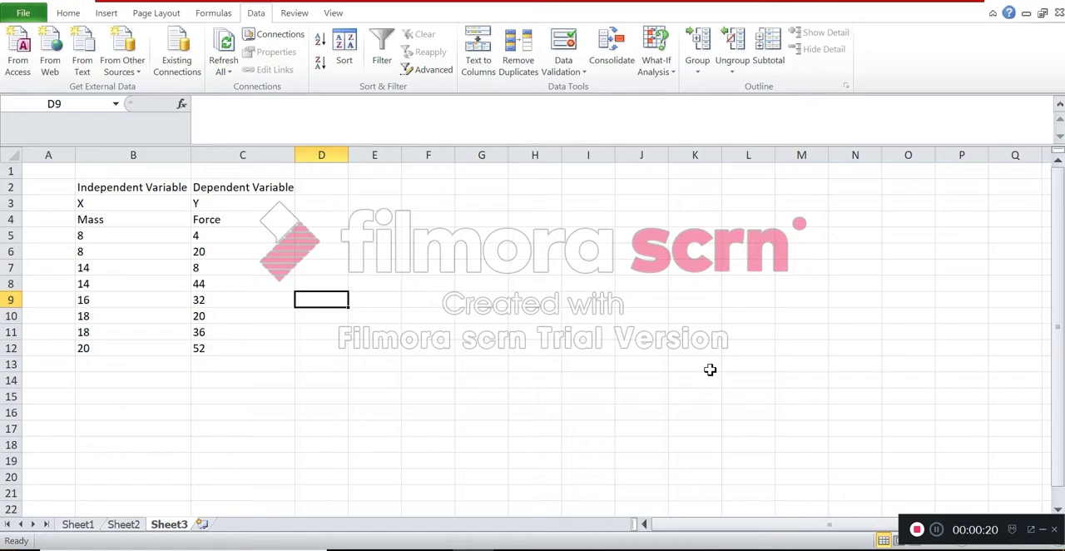
{"action": "left_click_drag", "start_coordinate": [709, 369], "coordinate": [836, 75]}
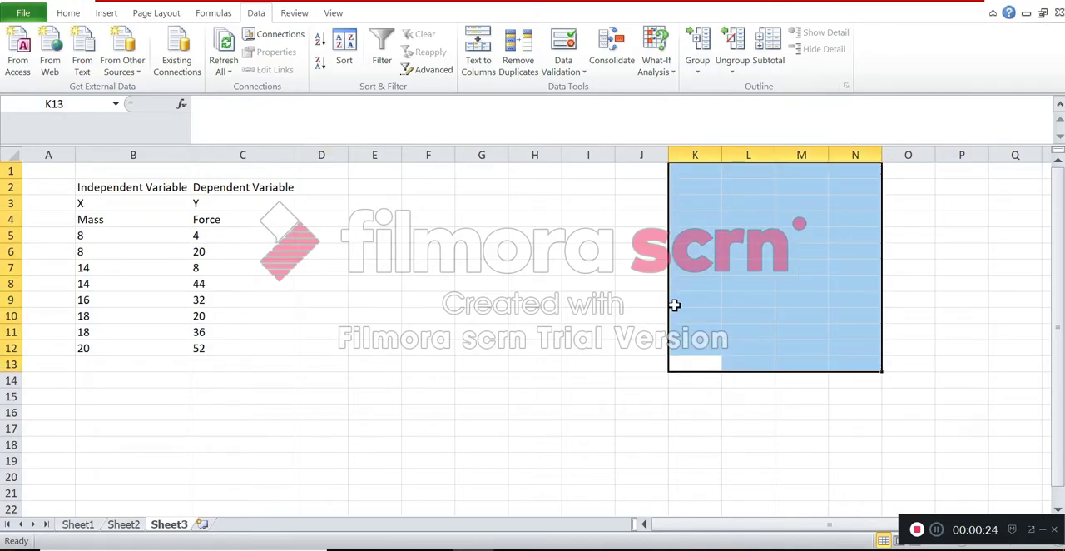
{"action": "left_click", "coordinate": [745, 283]}
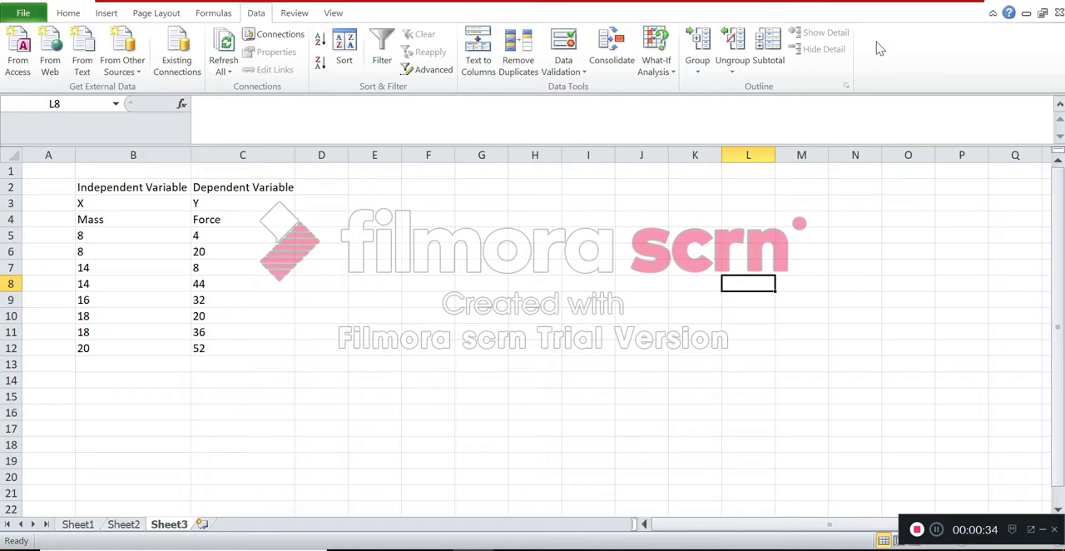
- Enable the Analysis ToolPak through the Excel add-ins manager
{"action": "left_click", "coordinate": [25, 13]}
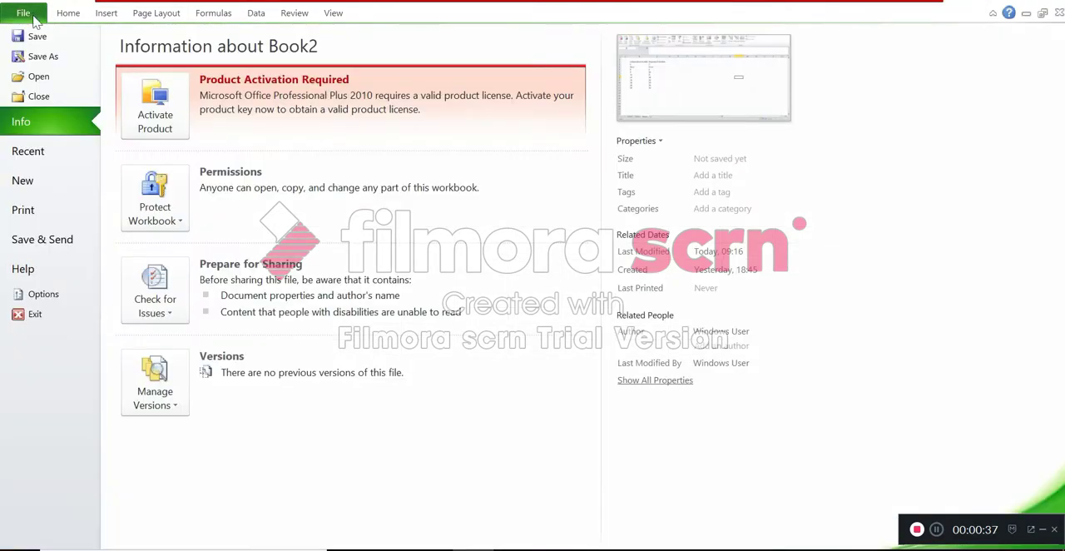
{"action": "left_click", "coordinate": [55, 301]}
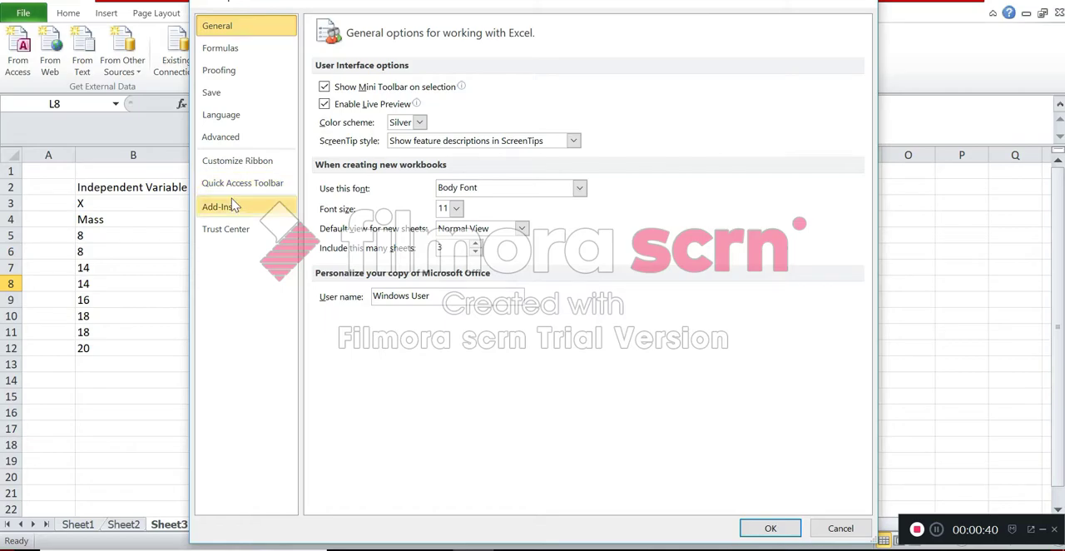
{"action": "left_click", "coordinate": [233, 207]}
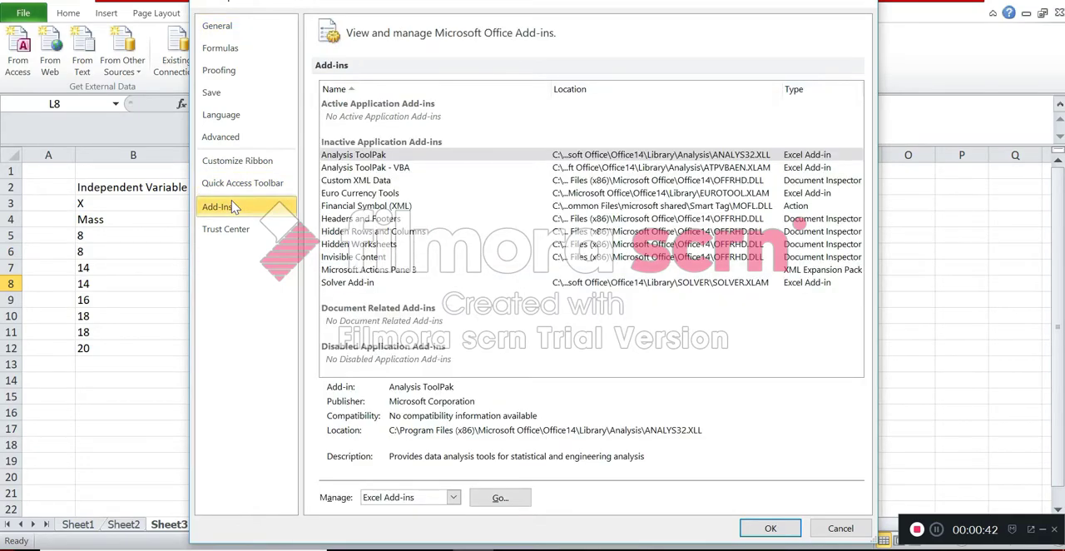
{"action": "left_click", "coordinate": [500, 497]}
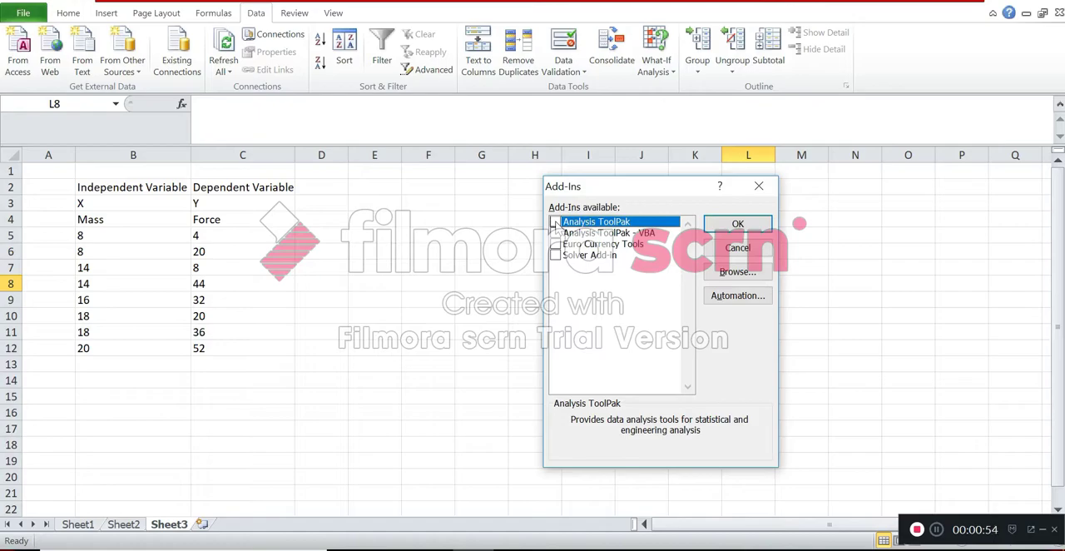
{"action": "left_click", "coordinate": [724, 226]}
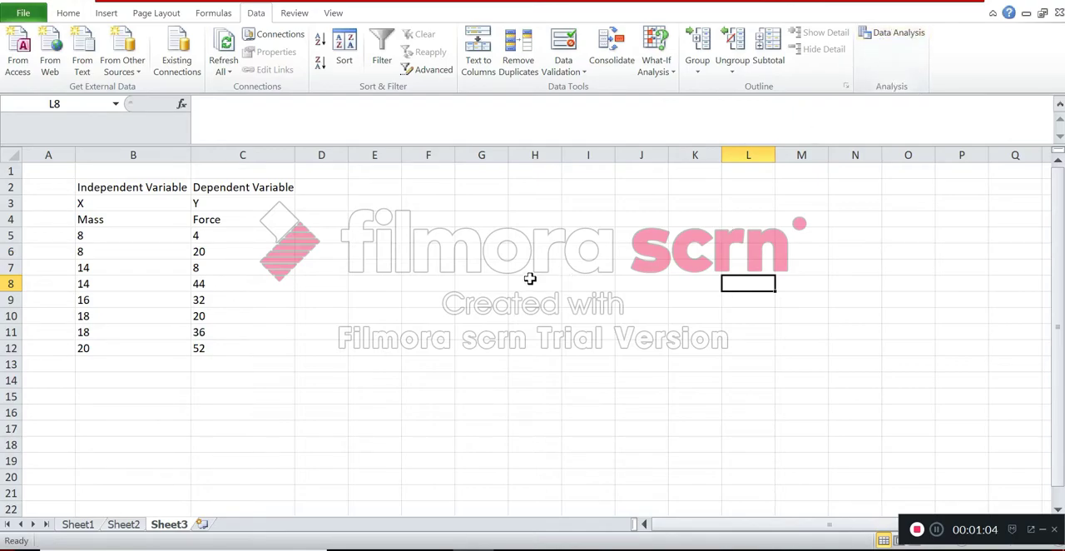
- Insert an empty scatter chart with only markers, starting from blank cell F5
{"action": "left_click", "coordinate": [115, 13]}
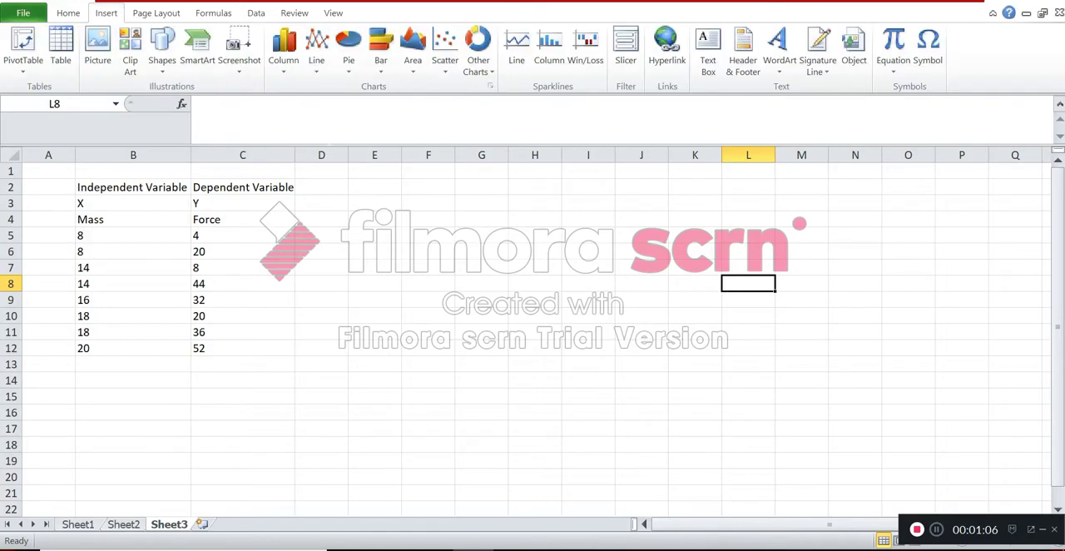
{"action": "left_click", "coordinate": [421, 237]}
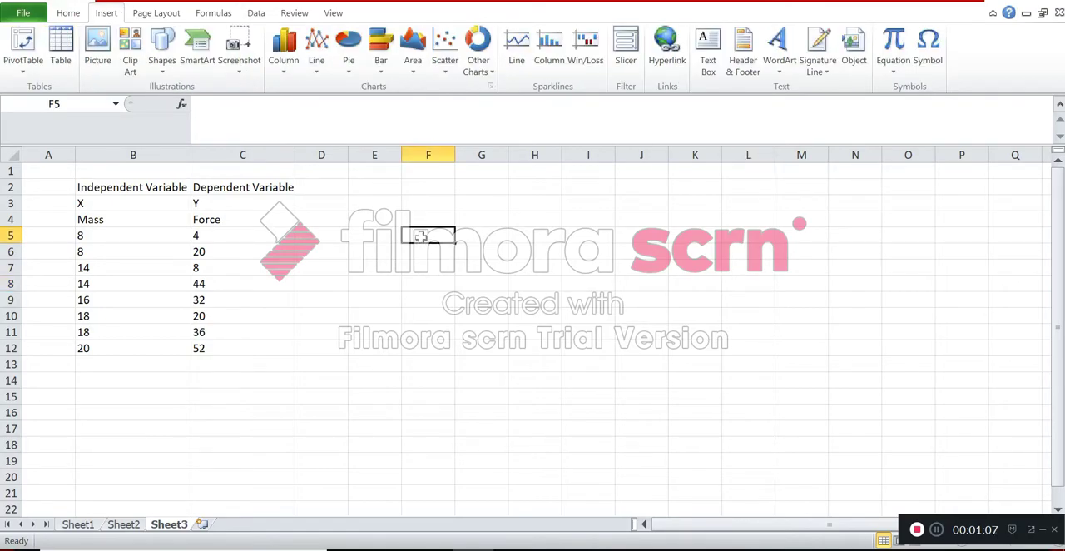
{"action": "left_click", "coordinate": [444, 54]}
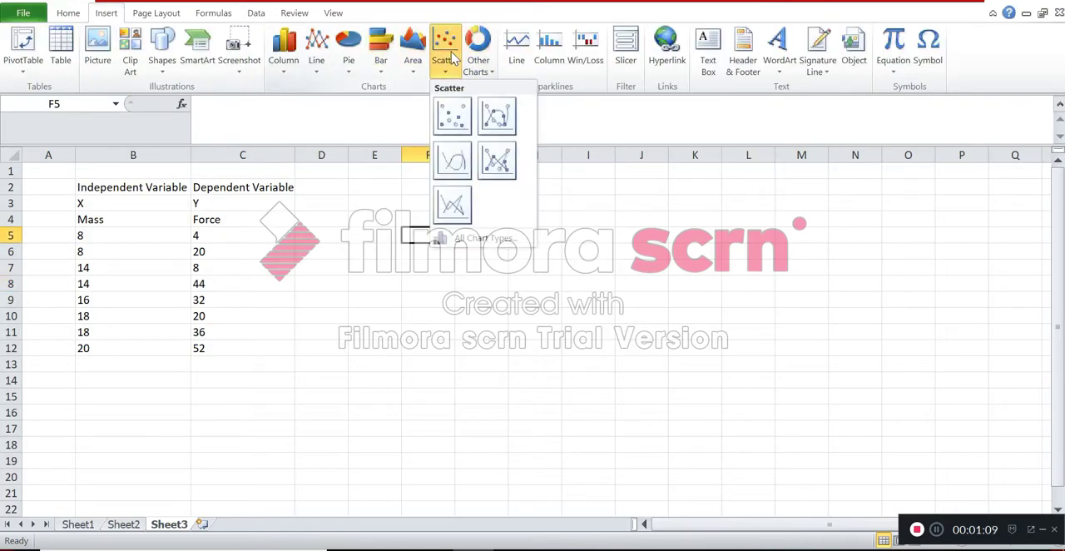
{"action": "left_click", "coordinate": [450, 122]}
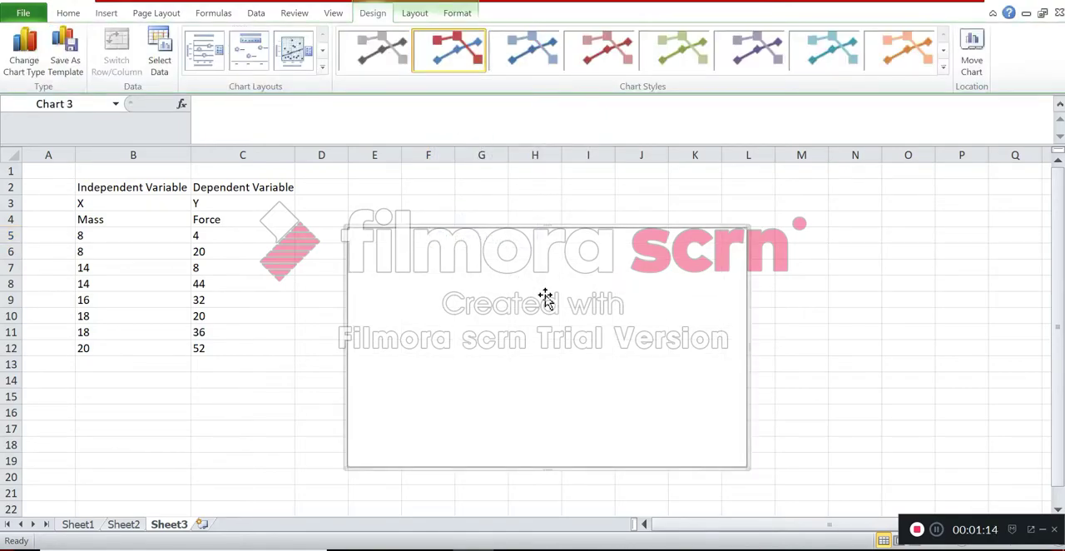
{"action": "double_click", "coordinate": [534, 324]}
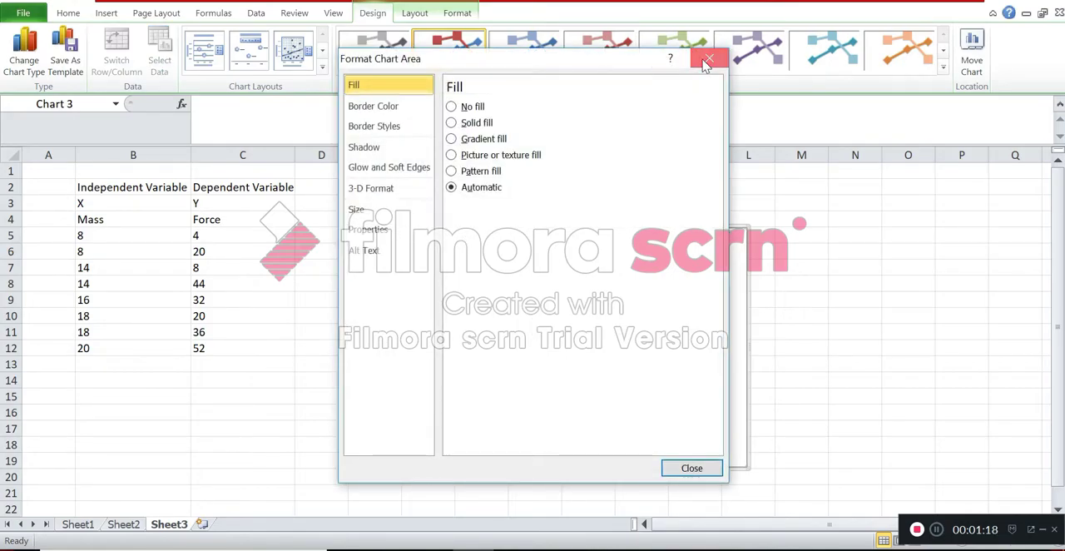
{"action": "left_click", "coordinate": [707, 61]}
{"action": "right_click", "coordinate": [518, 326]}
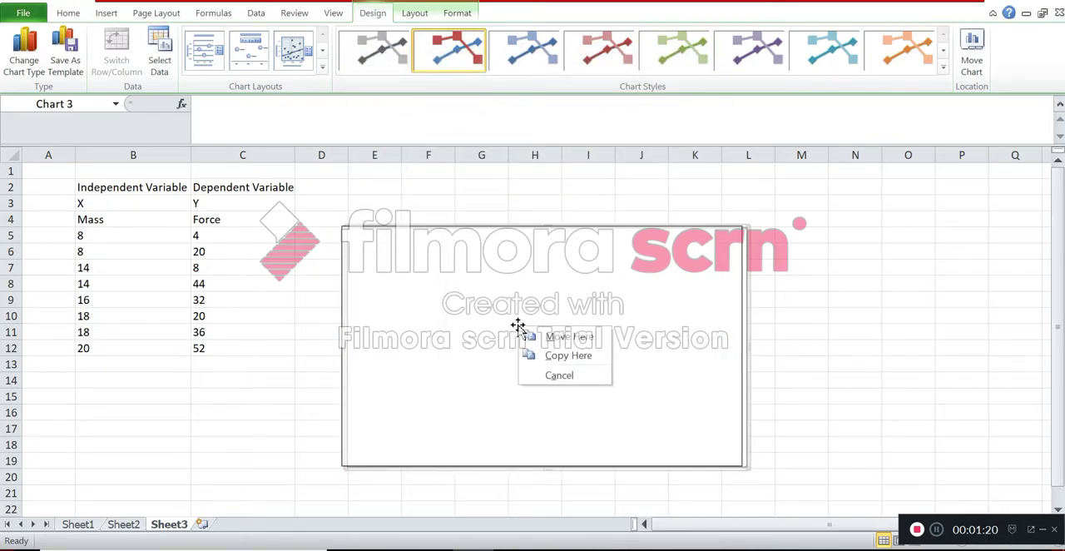
{"action": "left_click", "coordinate": [489, 316]}
- Add a data series to the empty chart and name it "Scatterplot of Force vs Mass"
{"action": "right_click", "coordinate": [509, 304]}
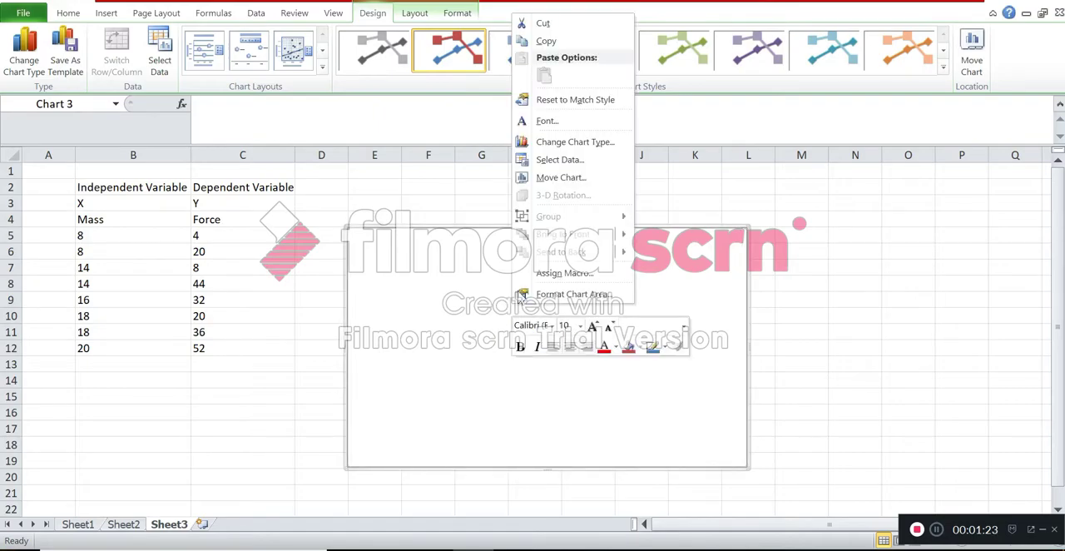
{"action": "left_click", "coordinate": [571, 159]}
{"action": "left_click", "coordinate": [458, 326]}
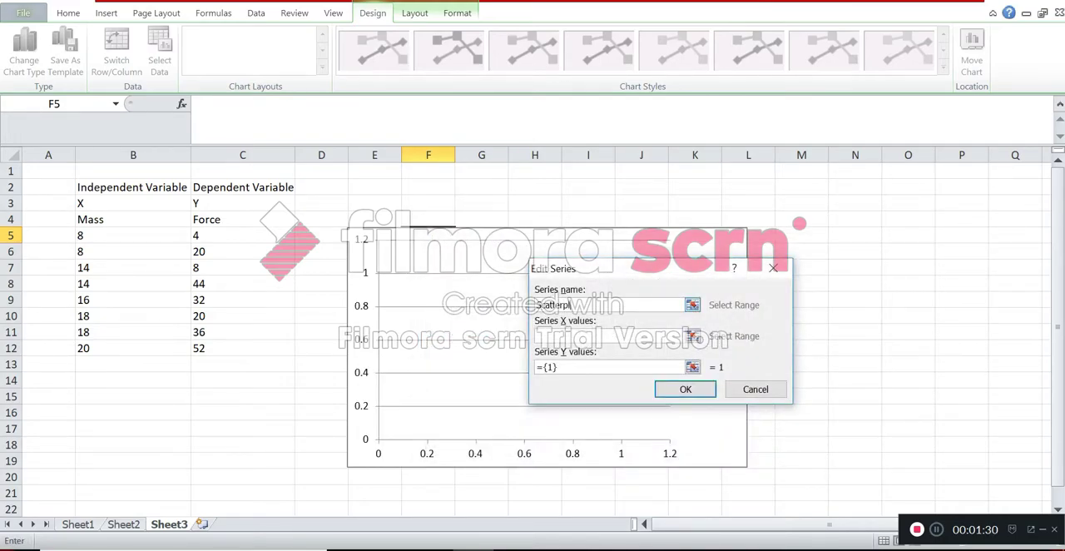
{"action": "type", "text": "Scatterplot of Force vs Mass"}
- Set the series X values to B5:B12 and Y values to C5:C12, and move the chart further away from the data table
{"action": "key", "text": "Tab"}
{"action": "left_click_drag", "start_coordinate": [168, 235], "coordinate": [165, 347]}
{"action": "left_click_drag", "start_coordinate": [562, 367], "coordinate": [535, 372]}
{"action": "key", "text": "BackSpace"}
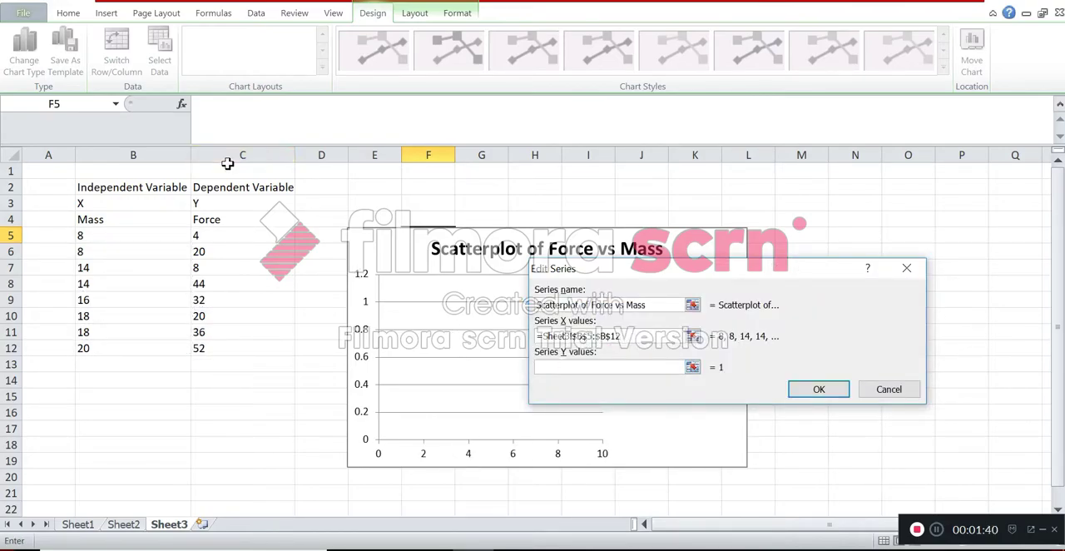
{"action": "left_click", "coordinate": [238, 239]}
{"action": "left_click_drag", "start_coordinate": [237, 239], "coordinate": [255, 348]}
{"action": "left_click", "coordinate": [1010, 389]}
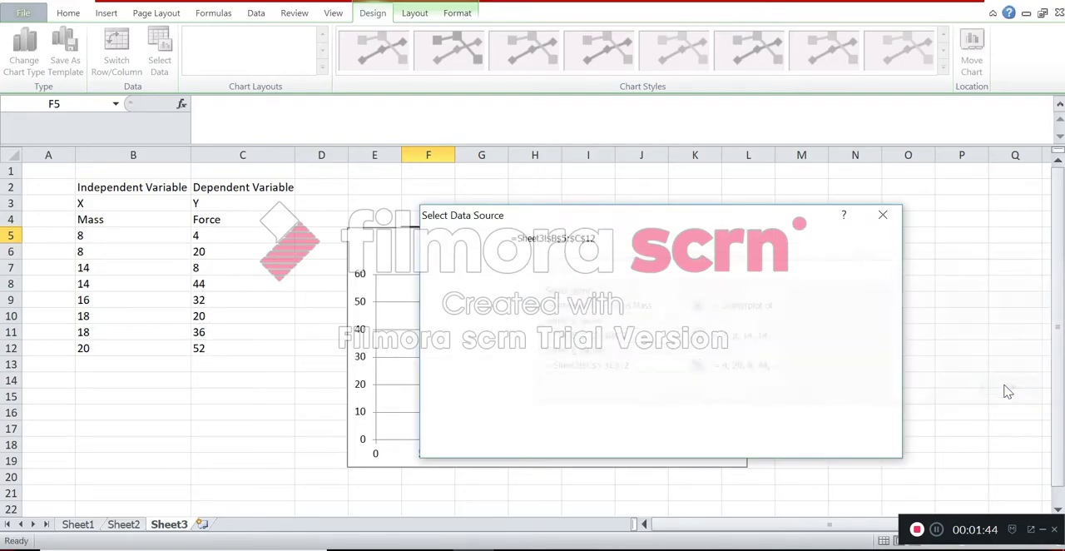
{"action": "left_click", "coordinate": [810, 443]}
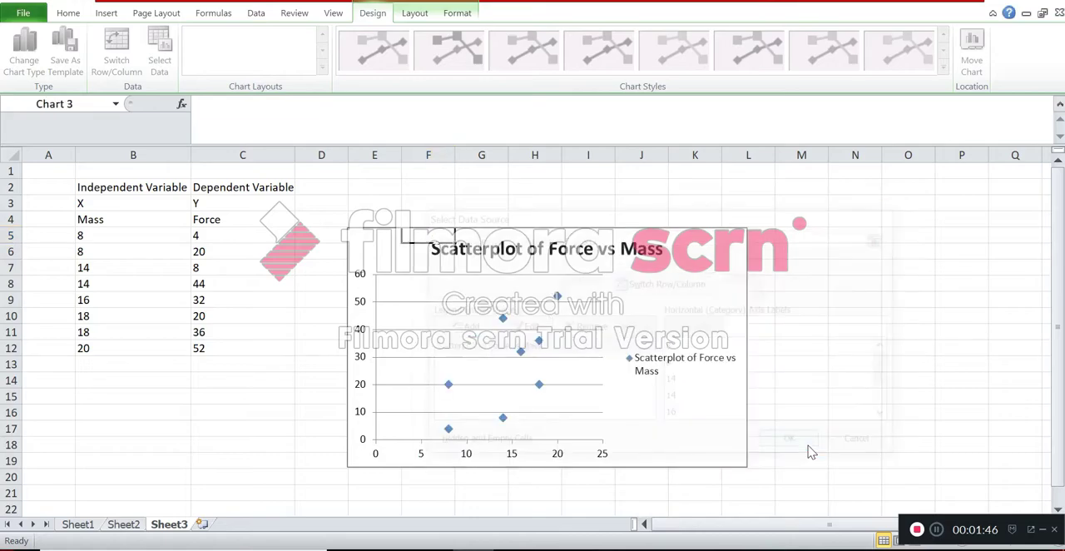
{"action": "left_click_drag", "start_coordinate": [732, 260], "coordinate": [1003, 242]}
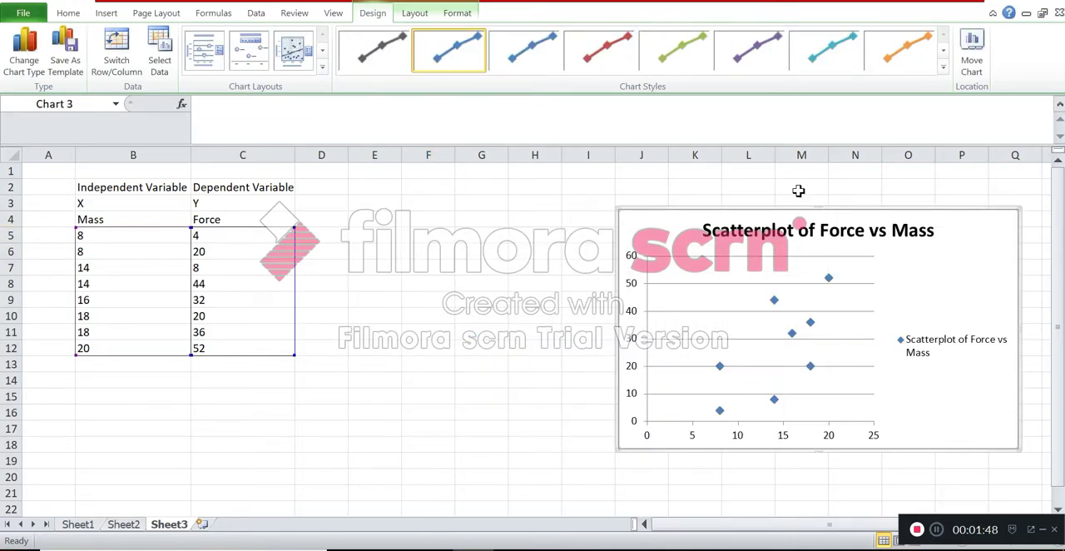
- Add a linear trendline displaying its equation and R-squared value, and move that label to the chart's upper right, above the legend
{"action": "left_click", "coordinate": [419, 15]}
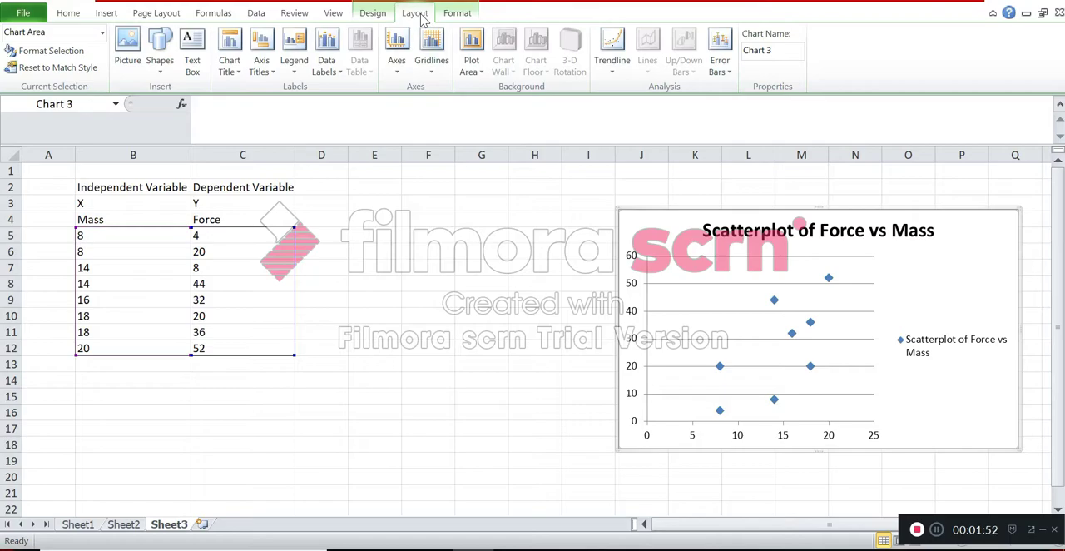
{"action": "left_click", "coordinate": [613, 72]}
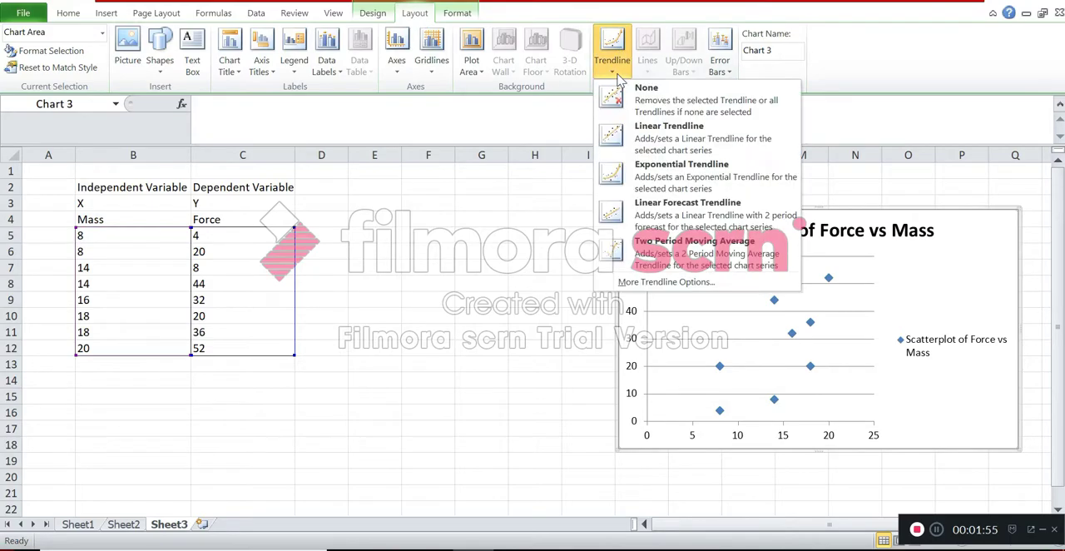
{"action": "left_click", "coordinate": [664, 283]}
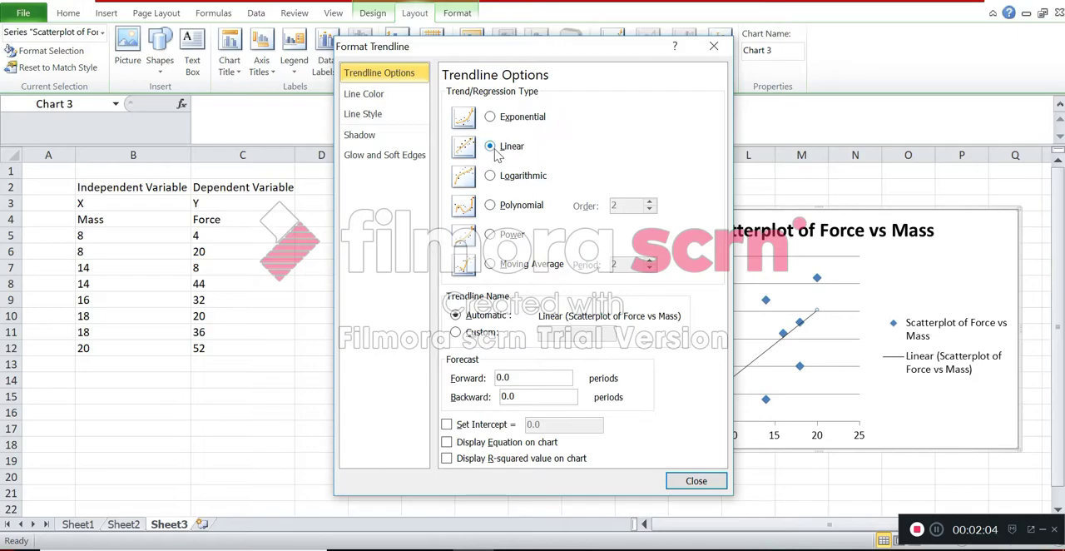
{"action": "left_click", "coordinate": [447, 443]}
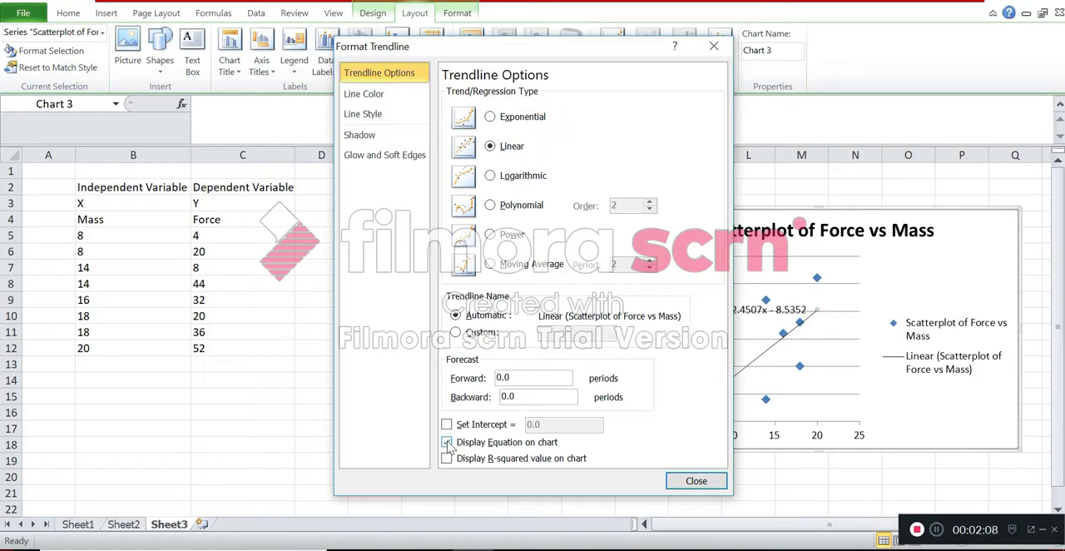
{"action": "left_click", "coordinate": [446, 459]}
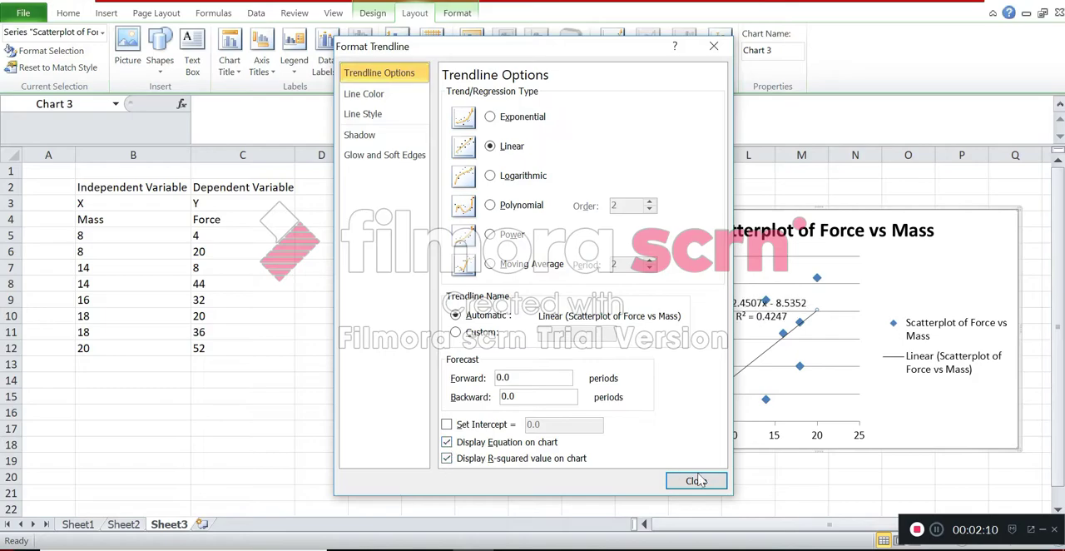
{"action": "left_click", "coordinate": [696, 481]}
{"action": "left_click_drag", "start_coordinate": [741, 304], "coordinate": [919, 257]}
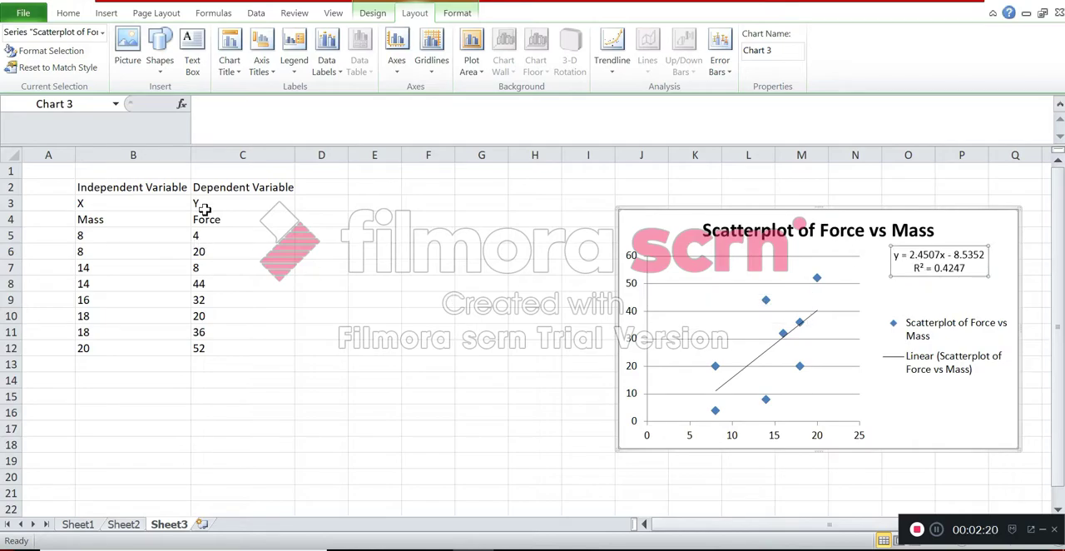
- Start a Regression from the data analysis tools with Y range C5:C12 and X range B5:B12
{"action": "left_click", "coordinate": [106, 14]}
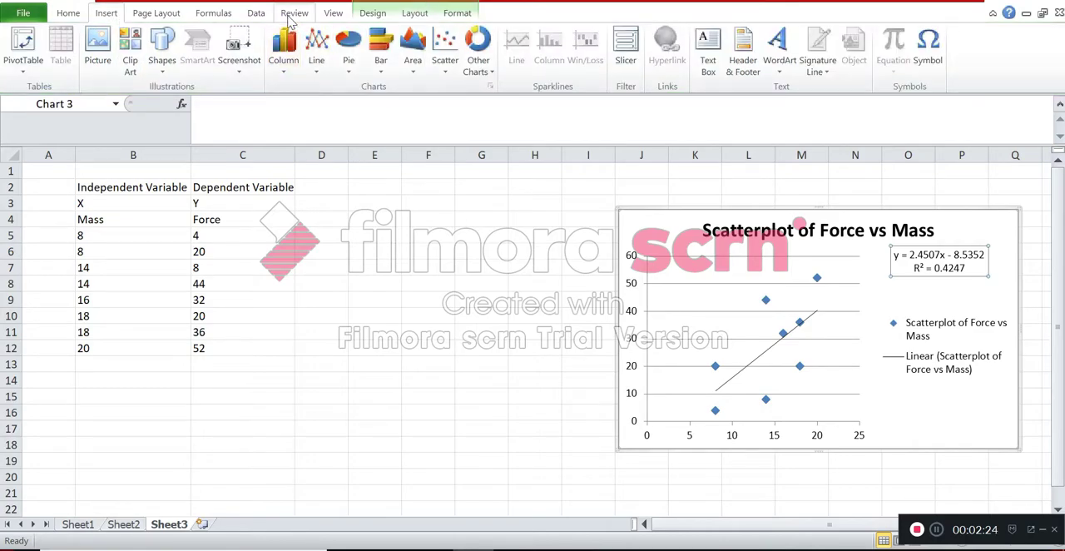
{"action": "left_click", "coordinate": [256, 15]}
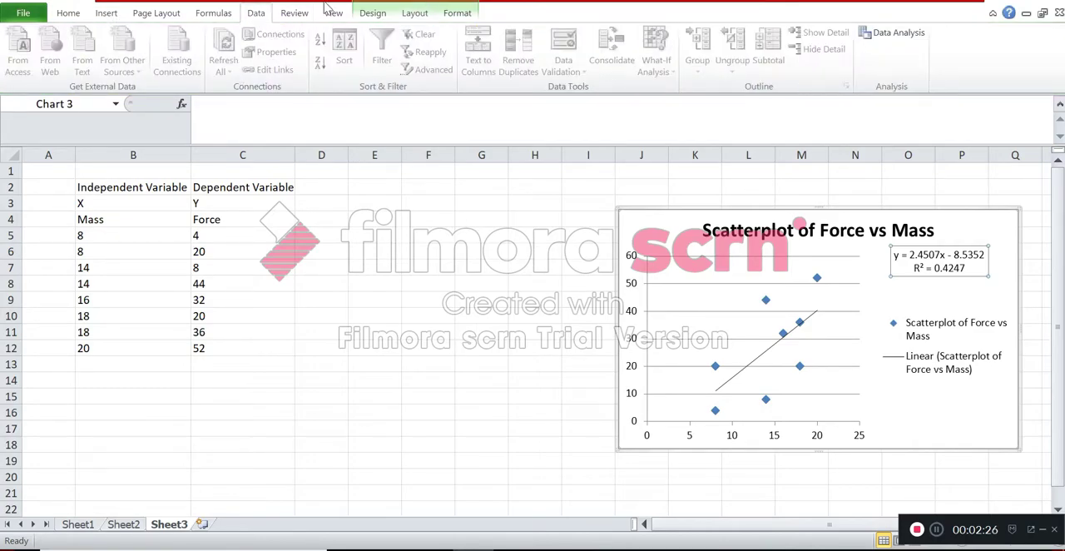
{"action": "left_click", "coordinate": [887, 33]}
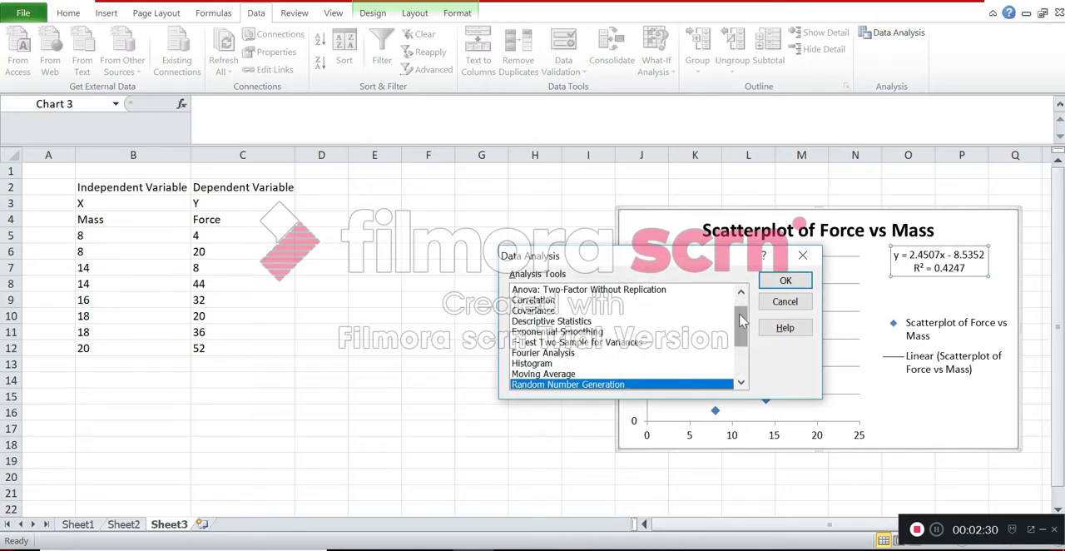
{"action": "left_click_drag", "start_coordinate": [741, 326], "coordinate": [740, 355]}
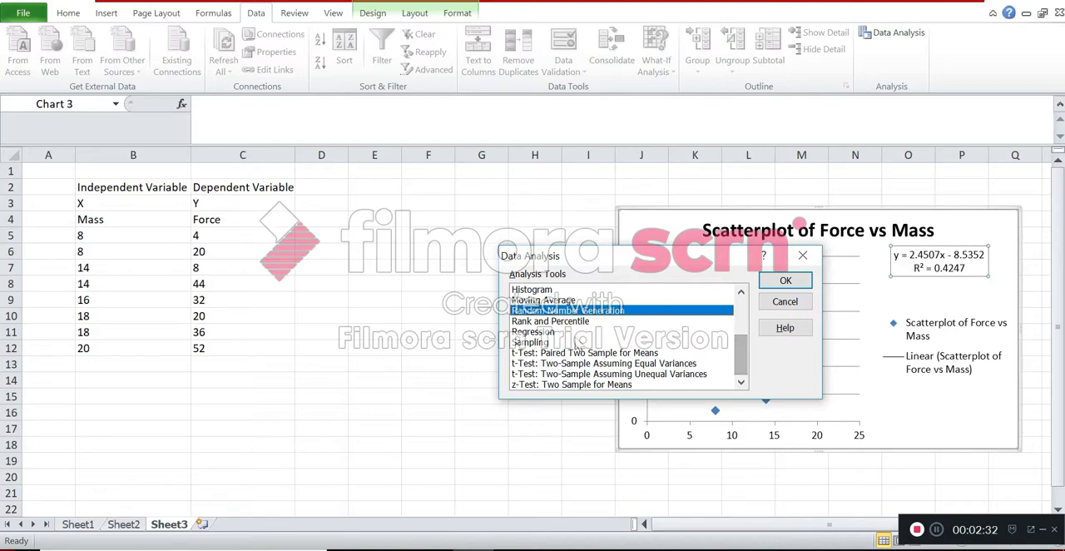
{"action": "left_click", "coordinate": [580, 335]}
{"action": "double_click", "coordinate": [579, 334]}
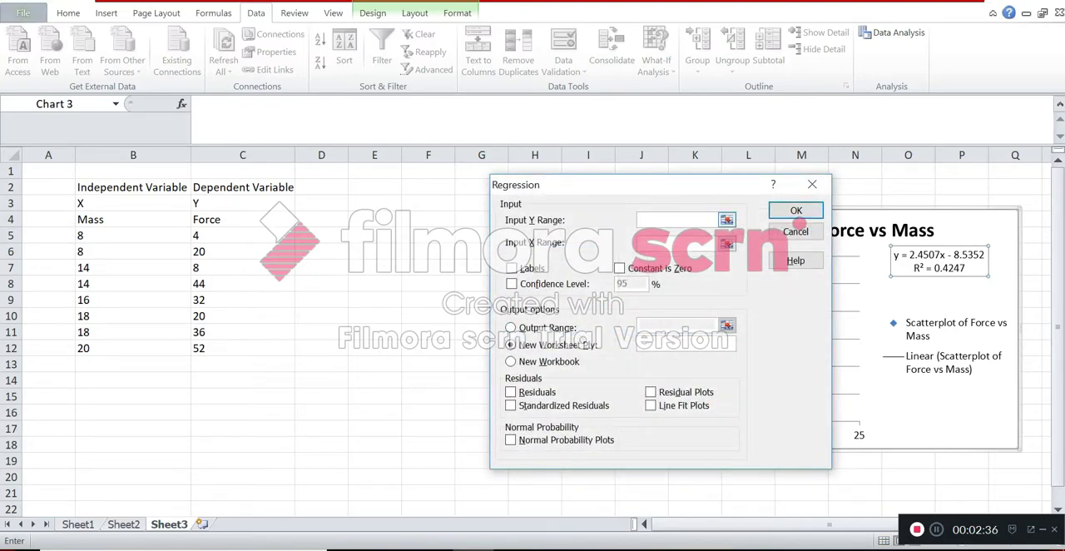
{"action": "left_click_drag", "start_coordinate": [238, 235], "coordinate": [231, 352]}
{"action": "left_click", "coordinate": [637, 242]}
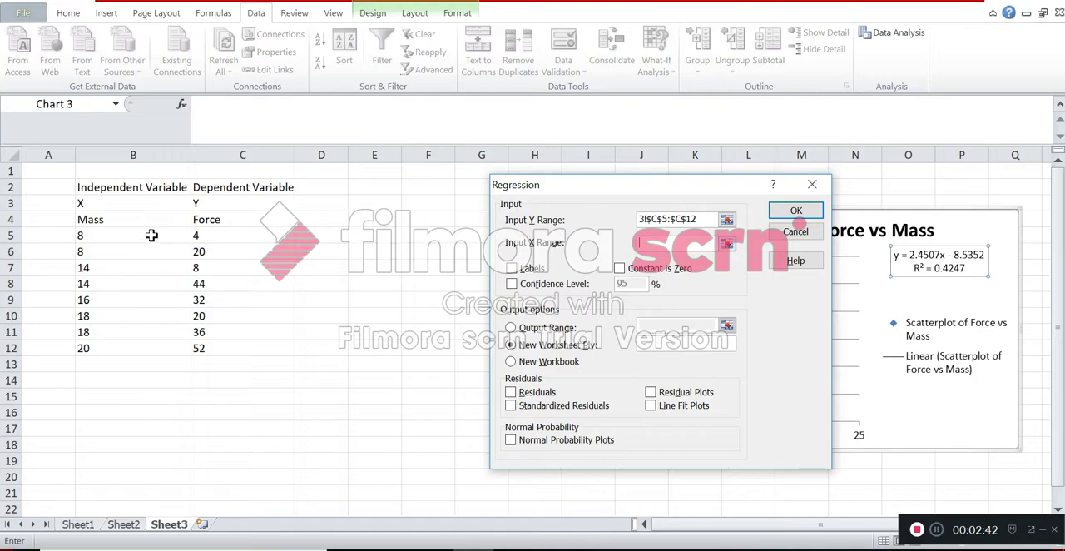
{"action": "left_click_drag", "start_coordinate": [149, 235], "coordinate": [143, 350]}
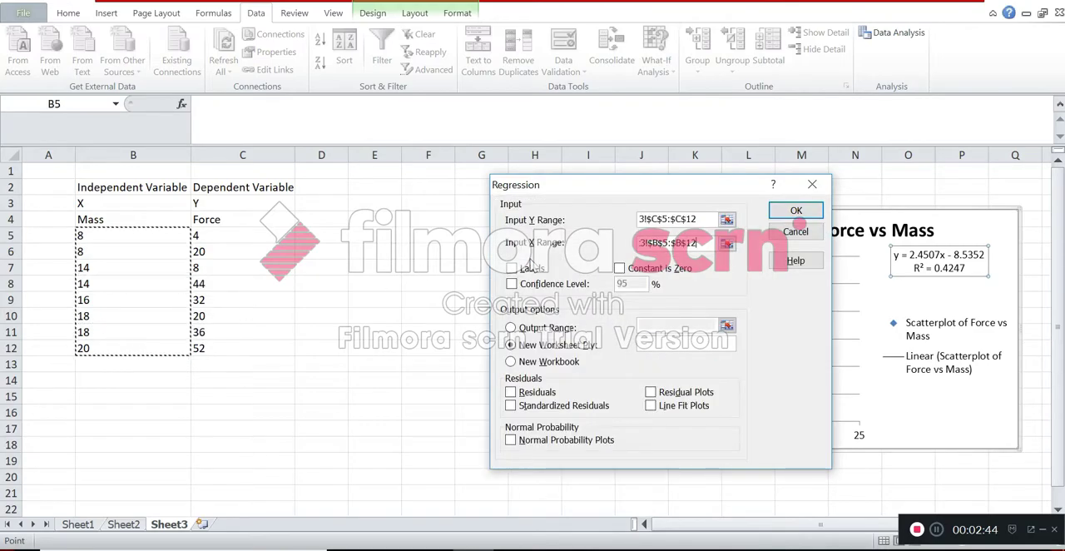
- Choose to place the regression results in a specified output range instead of a new worksheet
{"action": "left_click", "coordinate": [510, 328]}
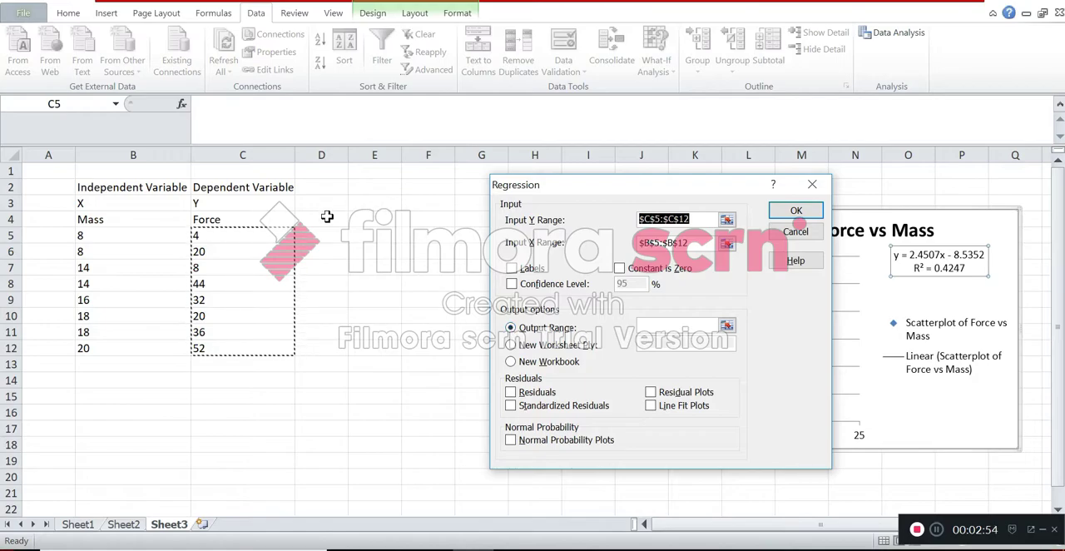
{"action": "left_click", "coordinate": [371, 217]}
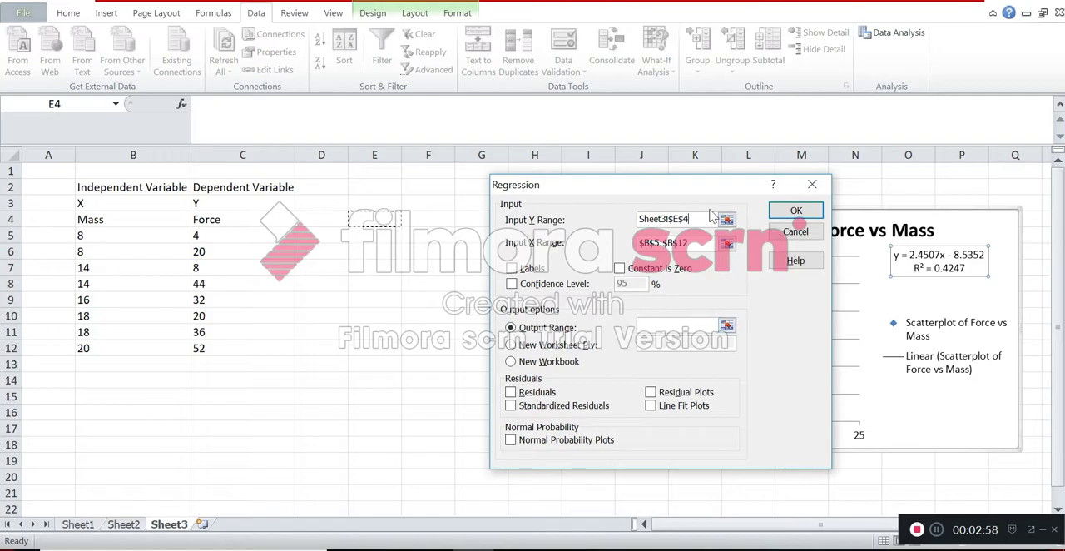
{"action": "left_click_drag", "start_coordinate": [692, 220], "coordinate": [603, 220]}
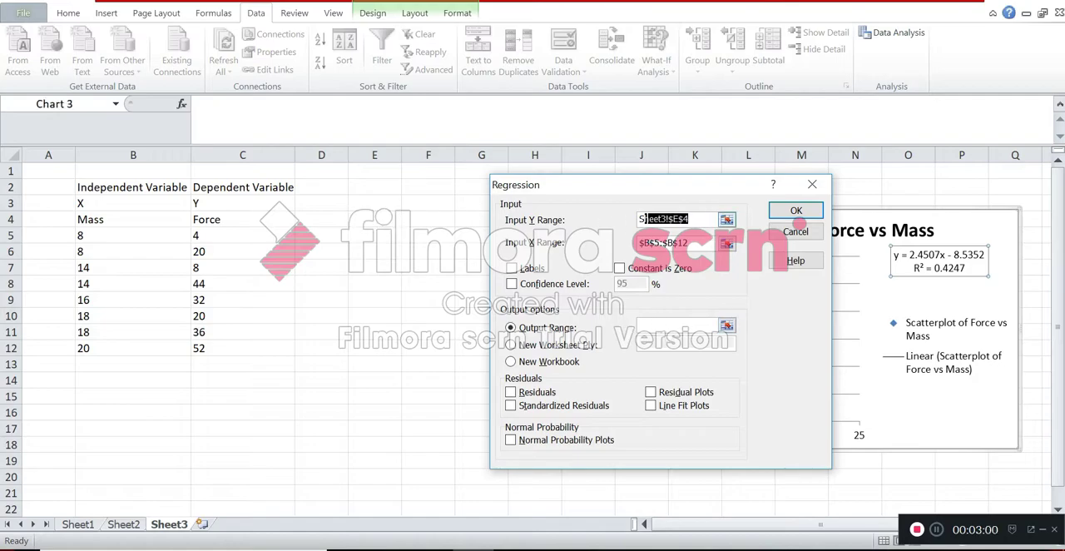
{"action": "key", "text": "BackSpace"}
{"action": "left_click_drag", "start_coordinate": [276, 238], "coordinate": [236, 349]}
- Set the regression's output range to cell E4 on Sheet3 and run the analysis
{"action": "left_click", "coordinate": [692, 325]}
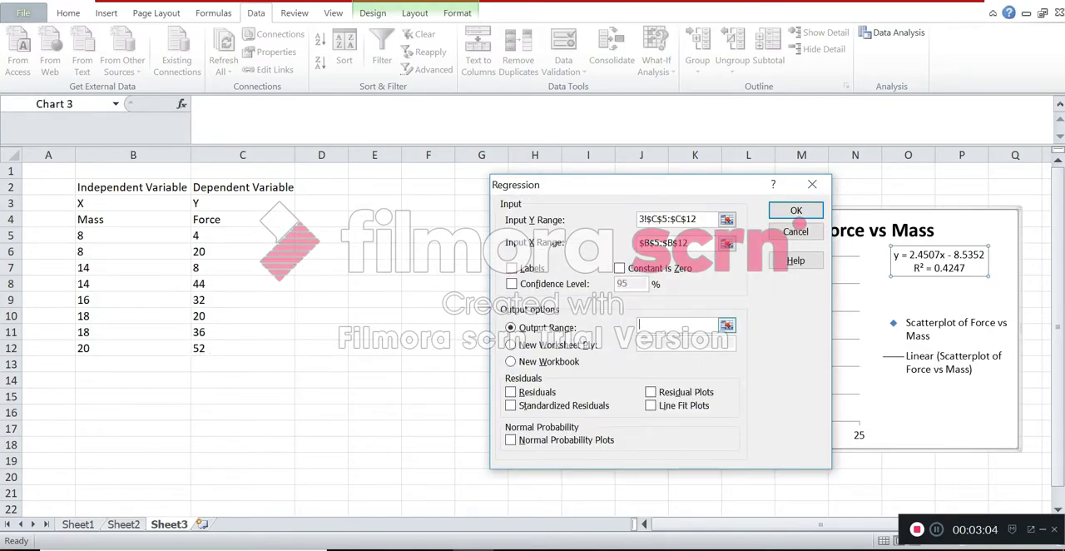
{"action": "left_click", "coordinate": [364, 219]}
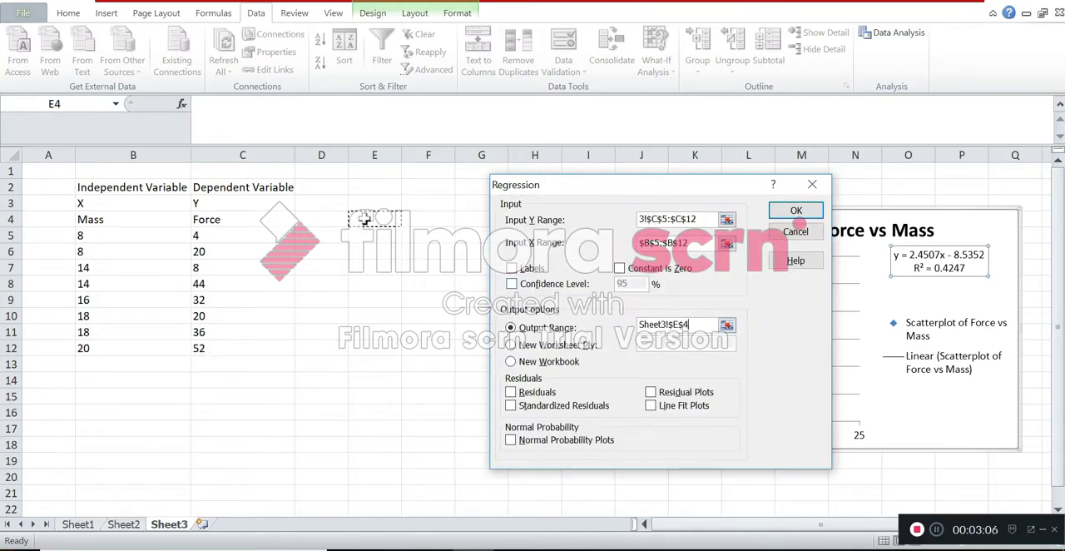
{"action": "left_click", "coordinate": [796, 212]}
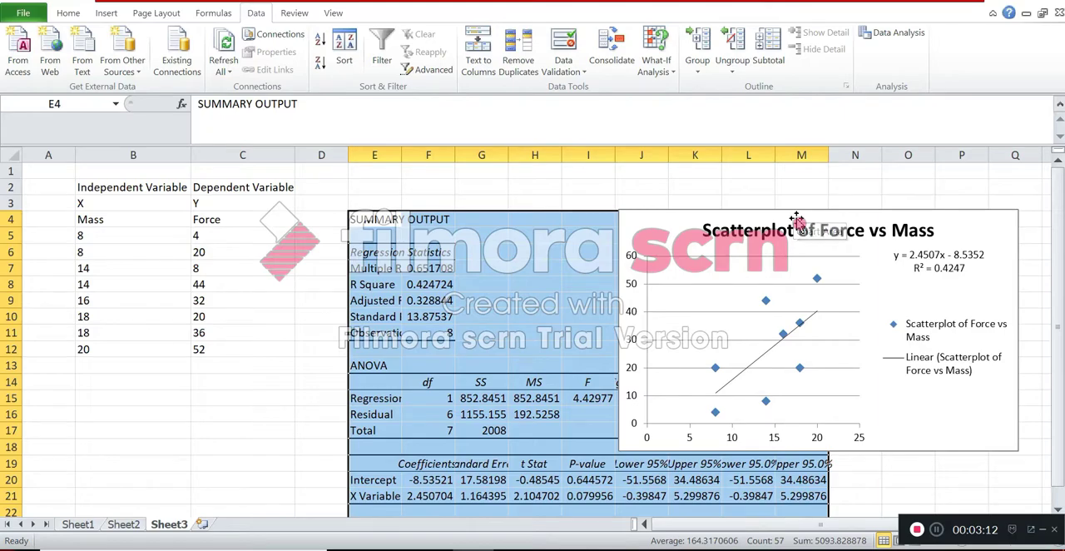
- Widen columns E and F of the regression output and move the chart clear of the result tables
{"action": "left_click", "coordinate": [820, 229]}
{"action": "left_click_drag", "start_coordinate": [915, 438], "coordinate": [1060, 464]}
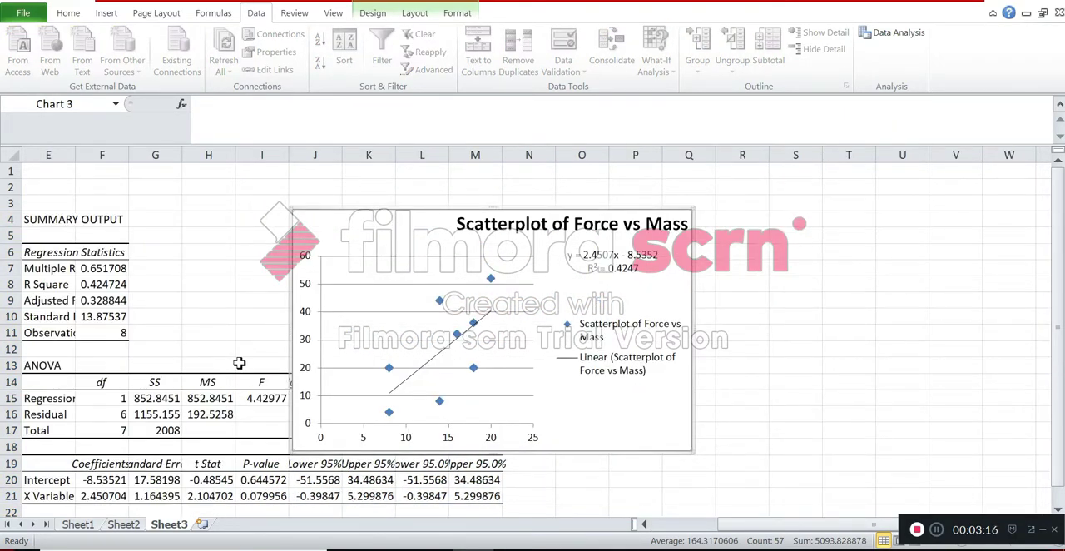
{"action": "left_click_drag", "start_coordinate": [74, 154], "coordinate": [172, 156]}
{"action": "left_click_drag", "start_coordinate": [460, 218], "coordinate": [729, 240]}
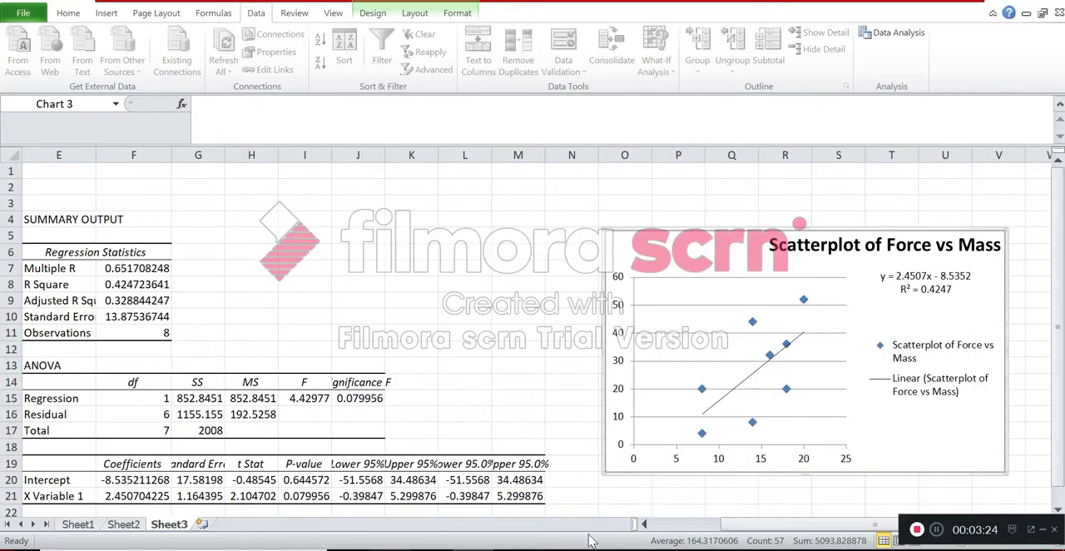
{"action": "left_click_drag", "start_coordinate": [732, 525], "coordinate": [695, 532]}
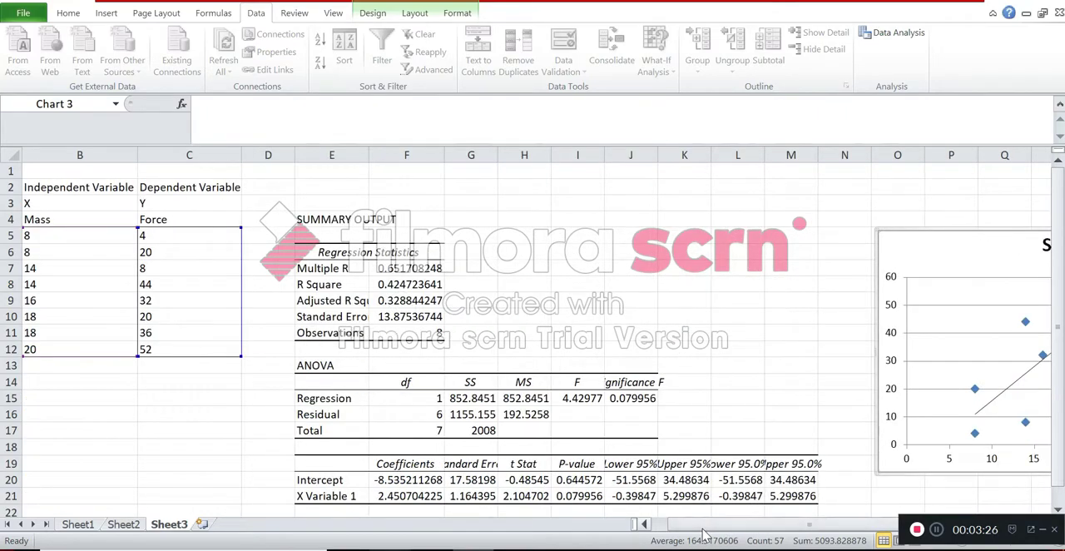
{"action": "left_click_drag", "start_coordinate": [897, 242], "coordinate": [783, 186]}
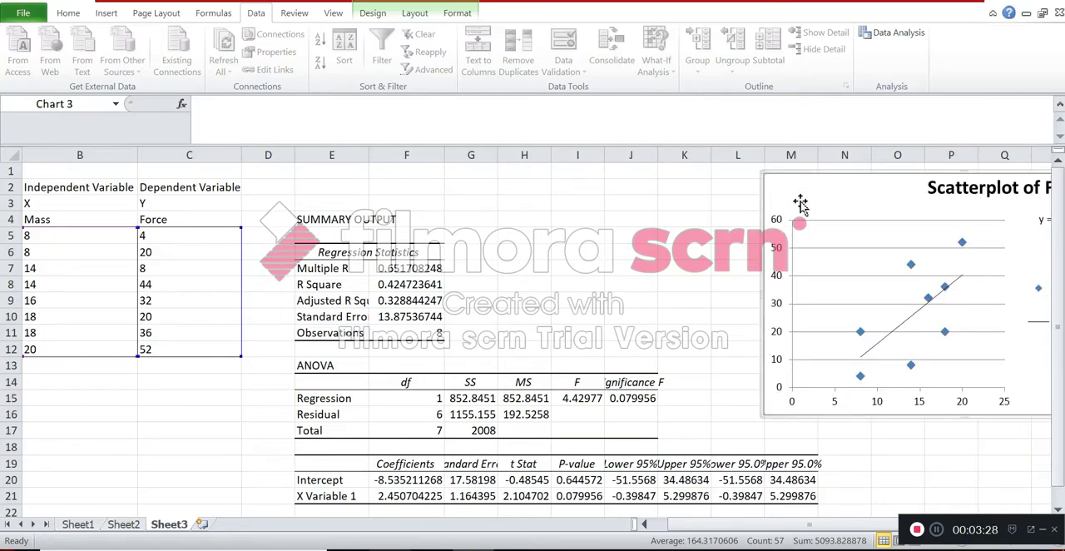
- Widen the output columns between G and M to show their contents, and place the chart beside the ANOVA table, starting in column K
{"action": "left_click_drag", "start_coordinate": [497, 154], "coordinate": [588, 159]}
{"action": "left_click_drag", "start_coordinate": [695, 161], "coordinate": [908, 158]}
{"action": "left_click_drag", "start_coordinate": [836, 195], "coordinate": [703, 176]}
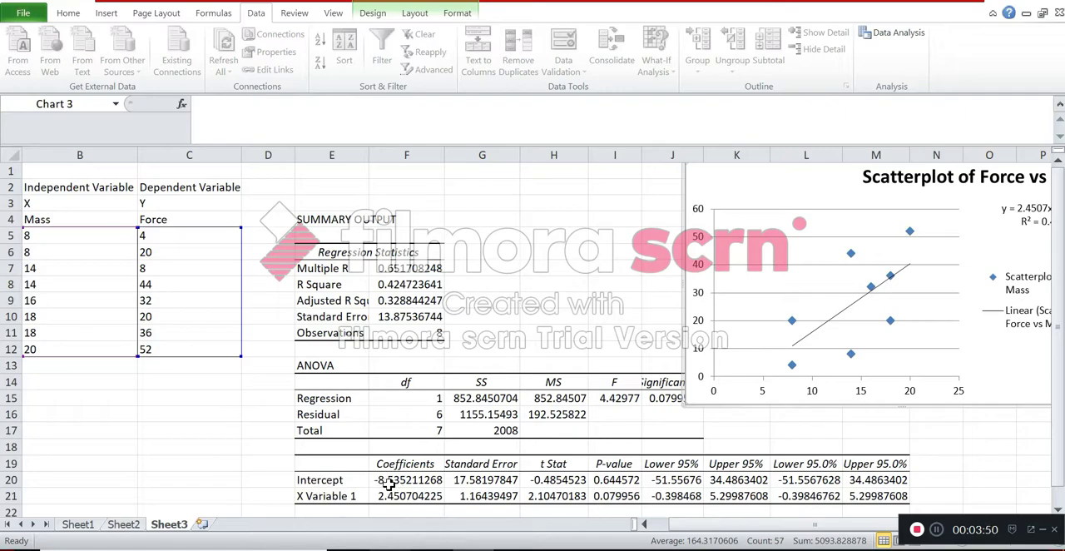
{"action": "left_click_drag", "start_coordinate": [759, 184], "coordinate": [660, 193]}
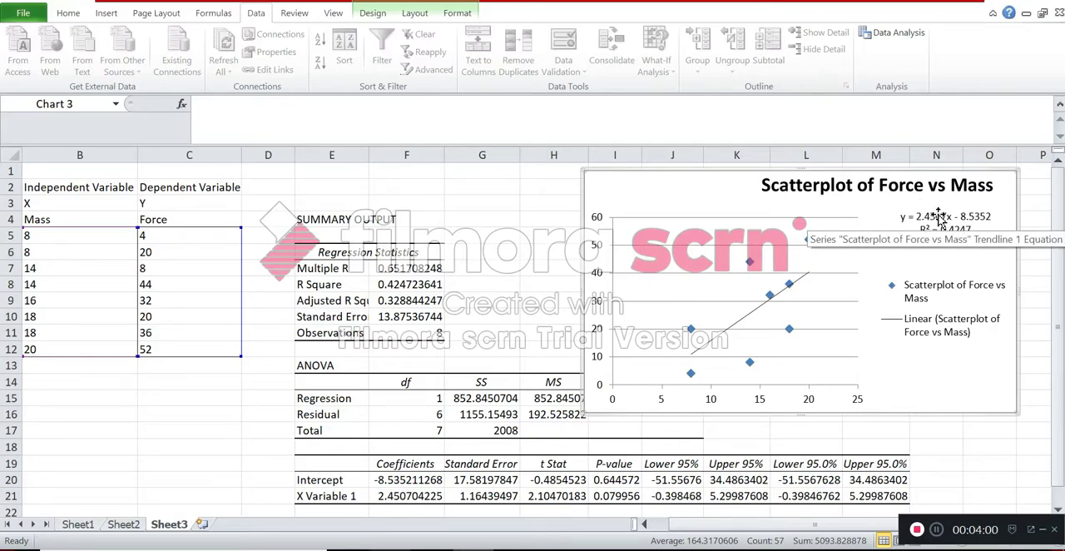
{"action": "left_click_drag", "start_coordinate": [715, 197], "coordinate": [854, 209]}
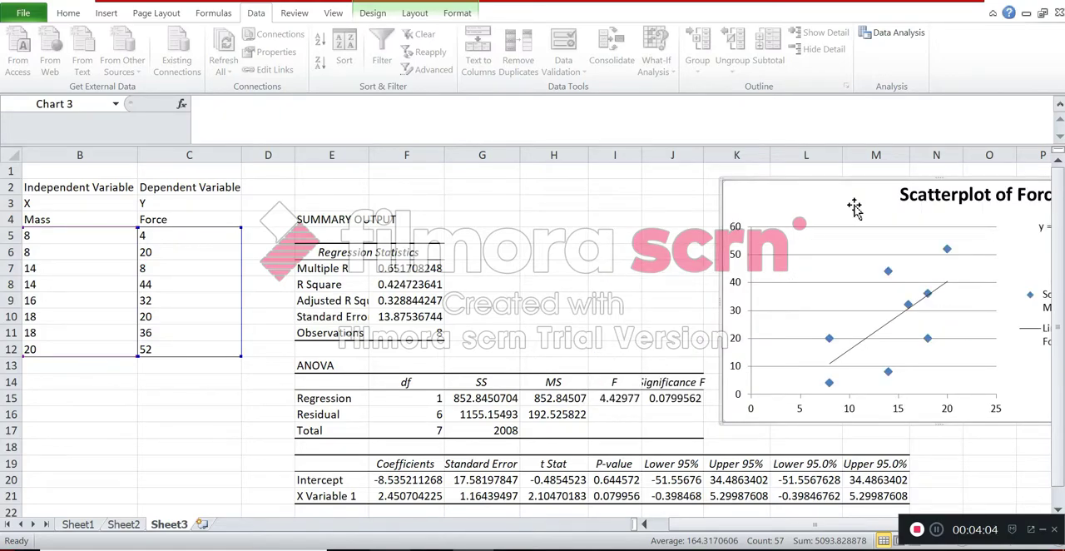